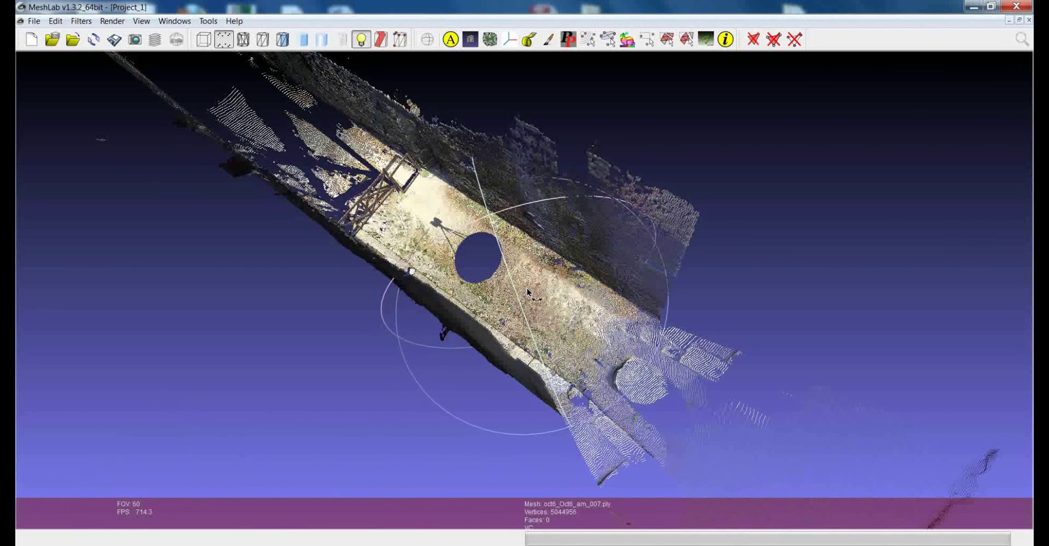
# Examine the scanned street point cloud from above, focusing on the ground around the circular scanner gap and the walls alongside.
pyautogui.moveTo(527, 291); pyautogui.dragTo(516, 293)
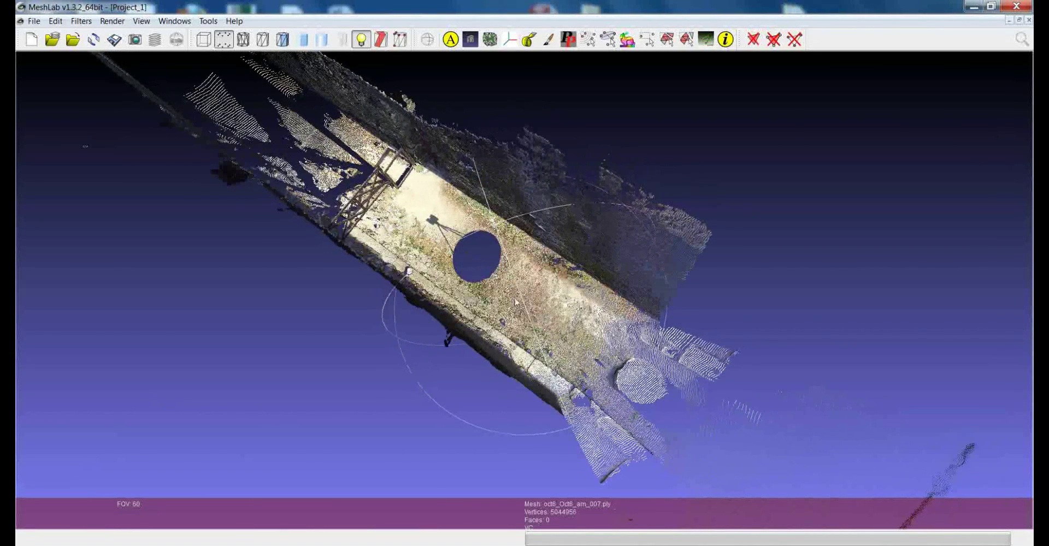
pyautogui.scroll(2, 517, 302)
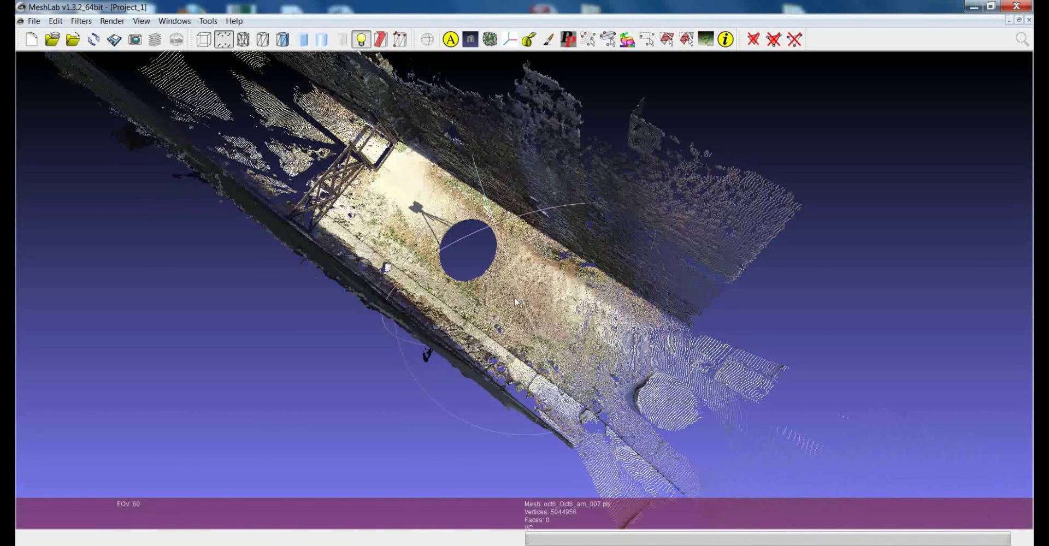
pyautogui.moveTo(515, 297); pyautogui.dragTo(521, 320)
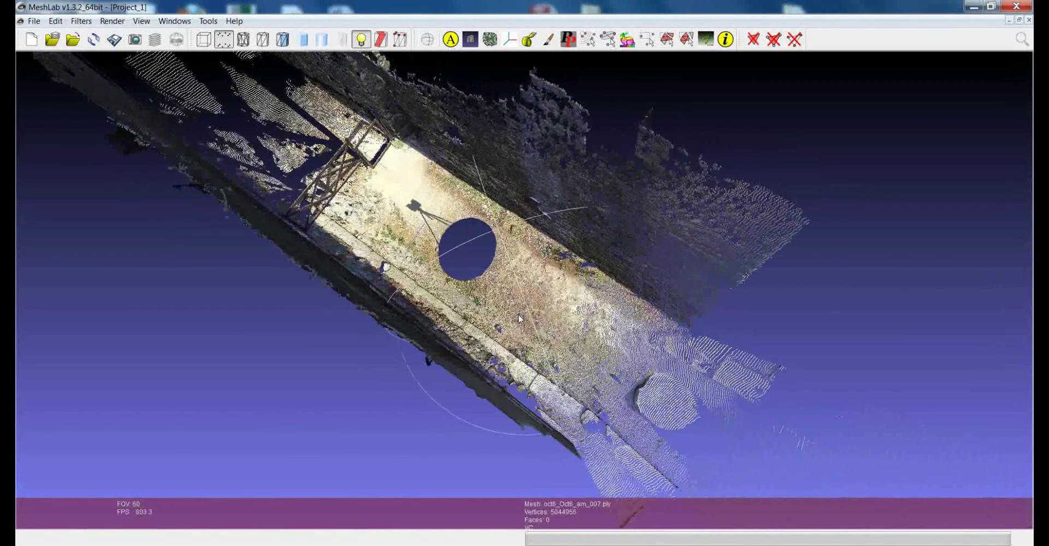
pyautogui.moveTo(517, 316); pyautogui.dragTo(445, 256)
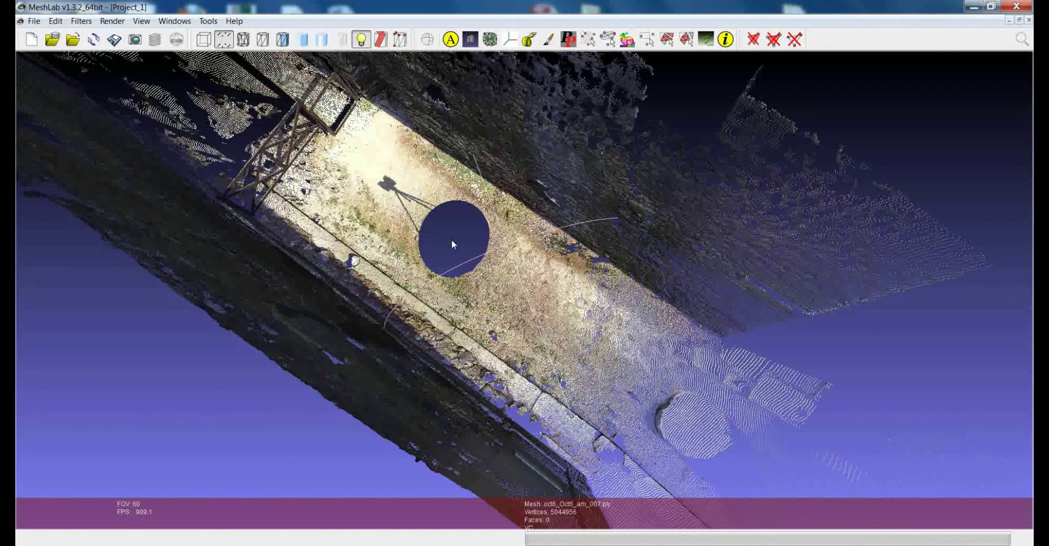
pyautogui.moveTo(452, 240); pyautogui.dragTo(459, 226)
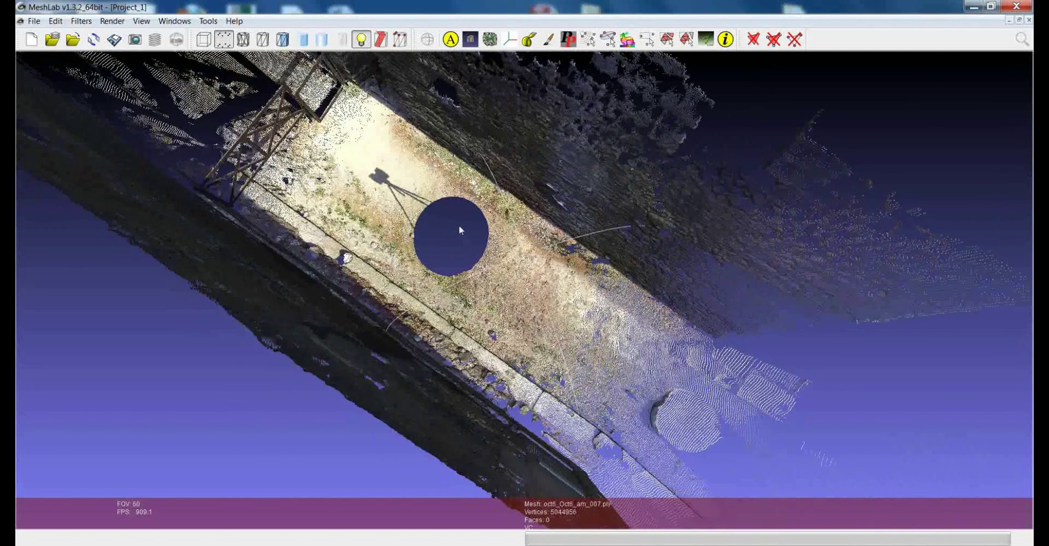
pyautogui.scroll(5, 551, 268)
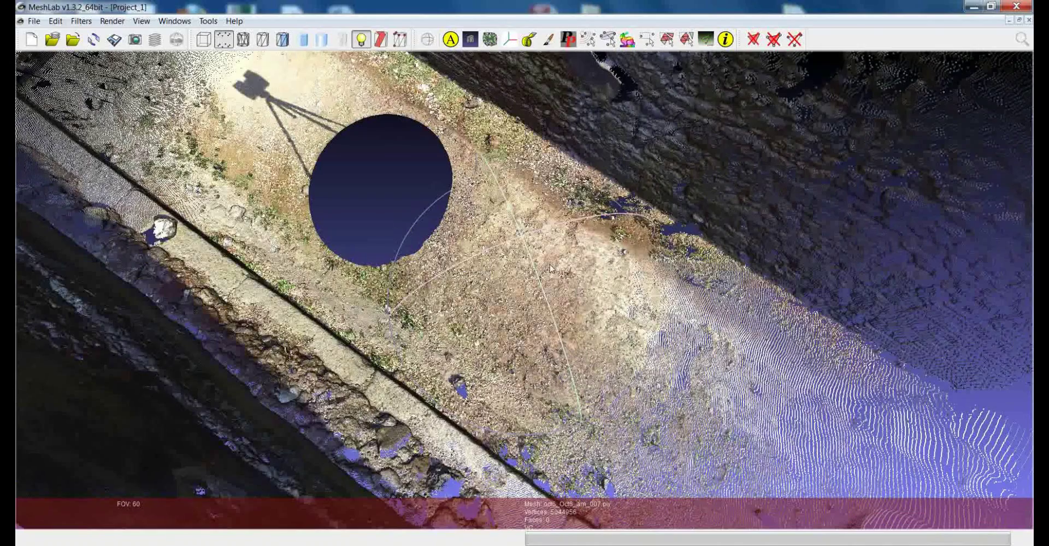
pyautogui.moveTo(550, 267); pyautogui.dragTo(550, 243)
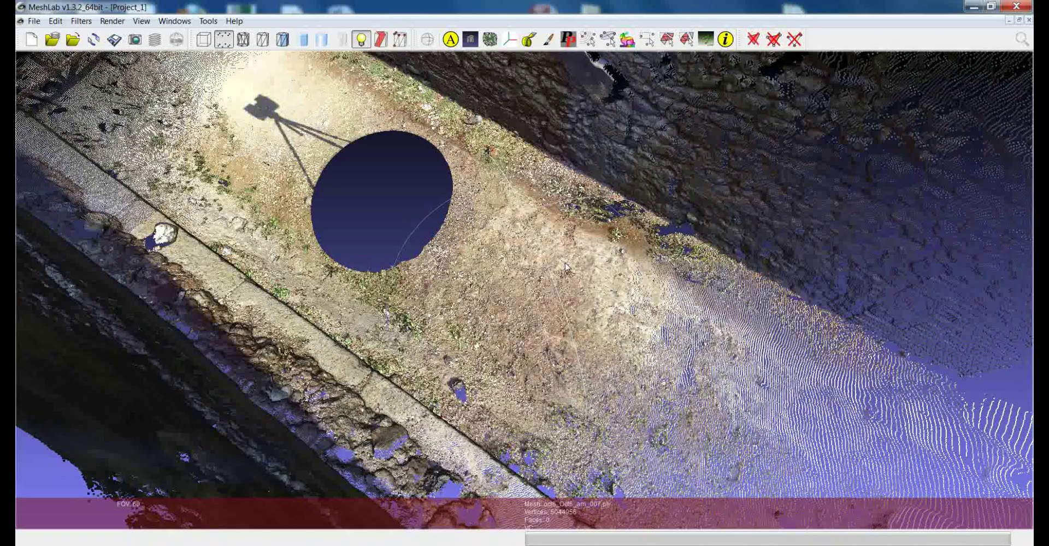
pyautogui.scroll(-3, 565, 266)
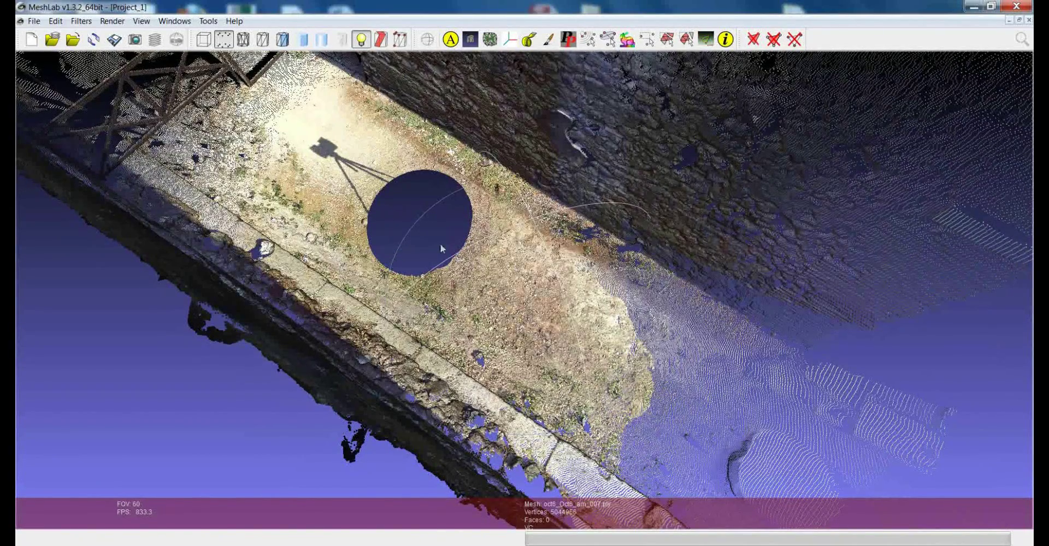
pyautogui.scroll(10, 441, 244)
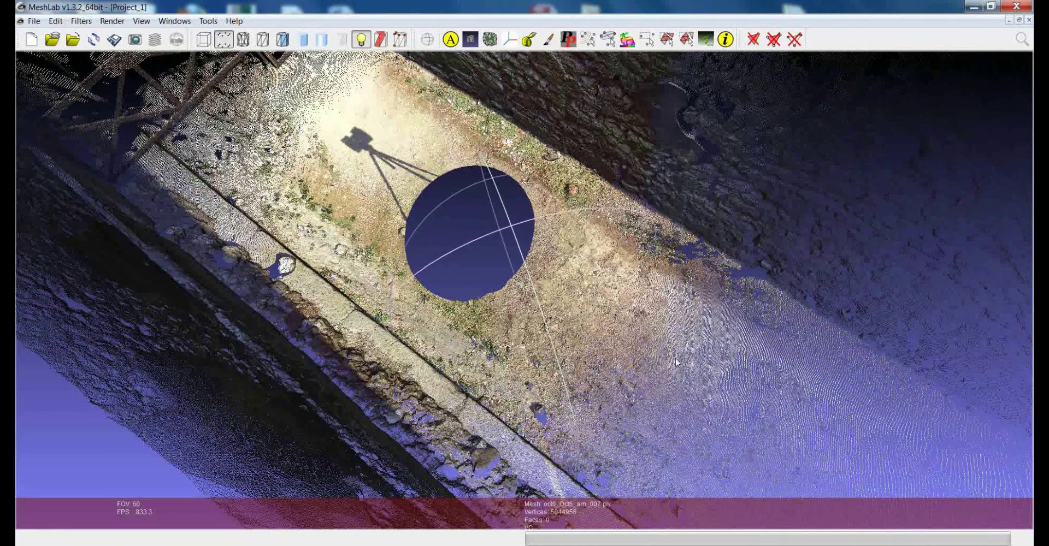
pyautogui.moveTo(677, 362); pyautogui.dragTo(547, 324)
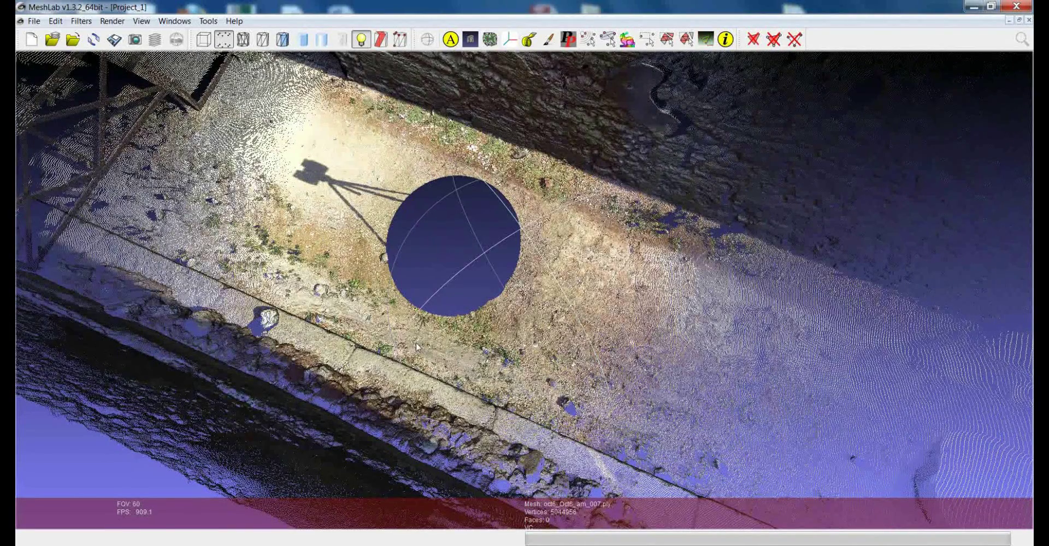
pyautogui.moveTo(417, 347); pyautogui.dragTo(562, 300)
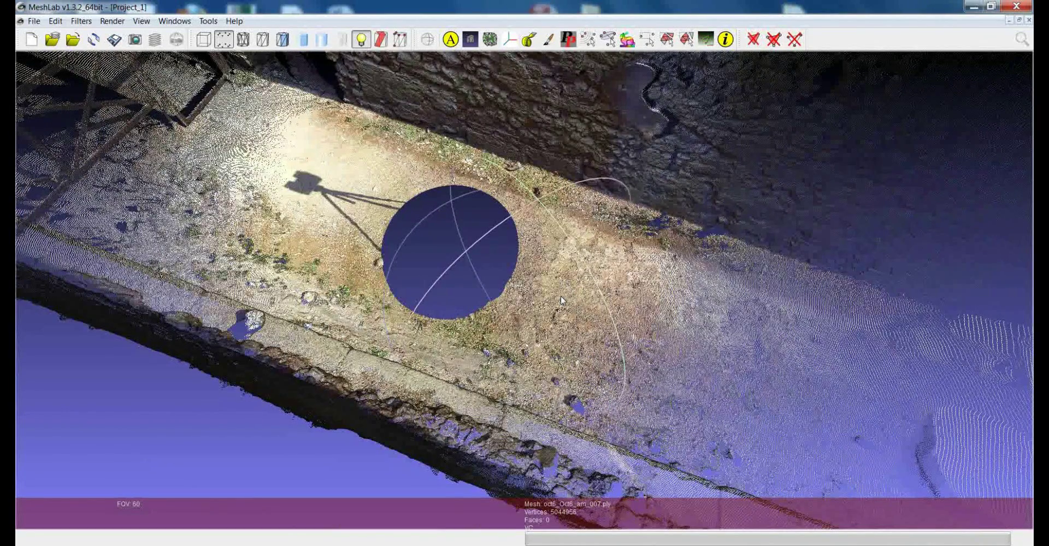
pyautogui.moveTo(561, 300); pyautogui.dragTo(522, 295)
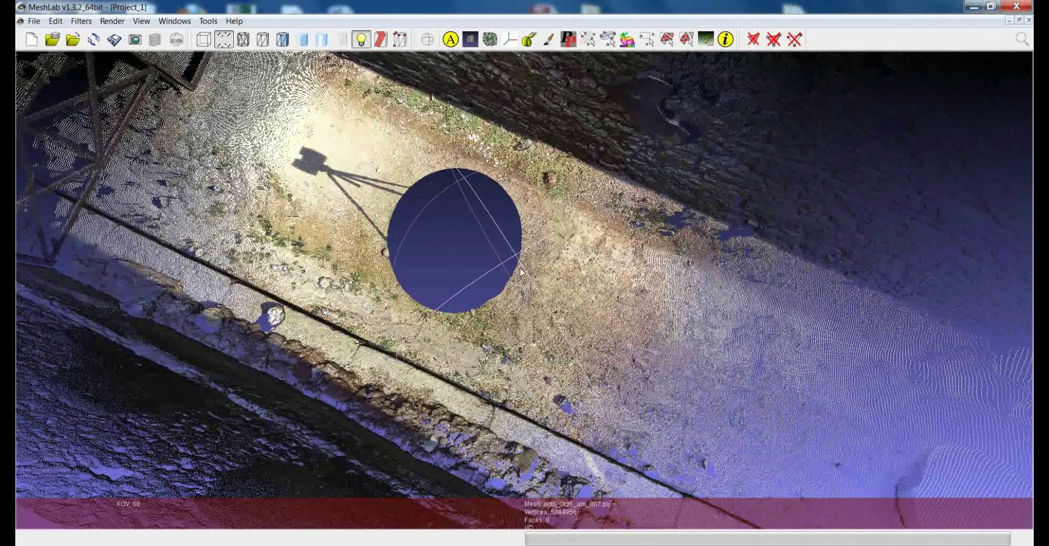
# Measure the spacing between two neighbouring points in a dense part of the cloud.
pyautogui.scroll(5, 526, 296)
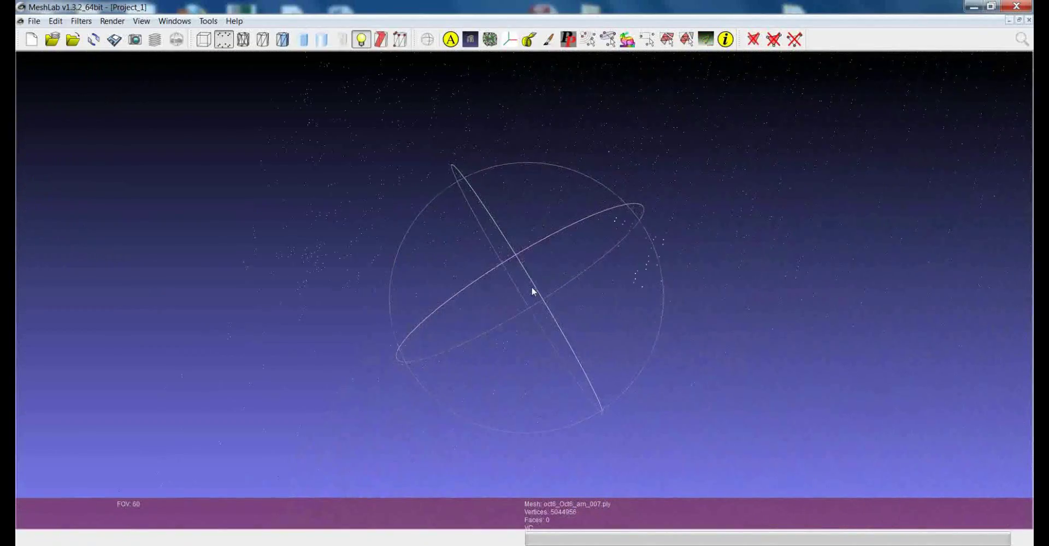
pyautogui.scroll(2, 533, 294)
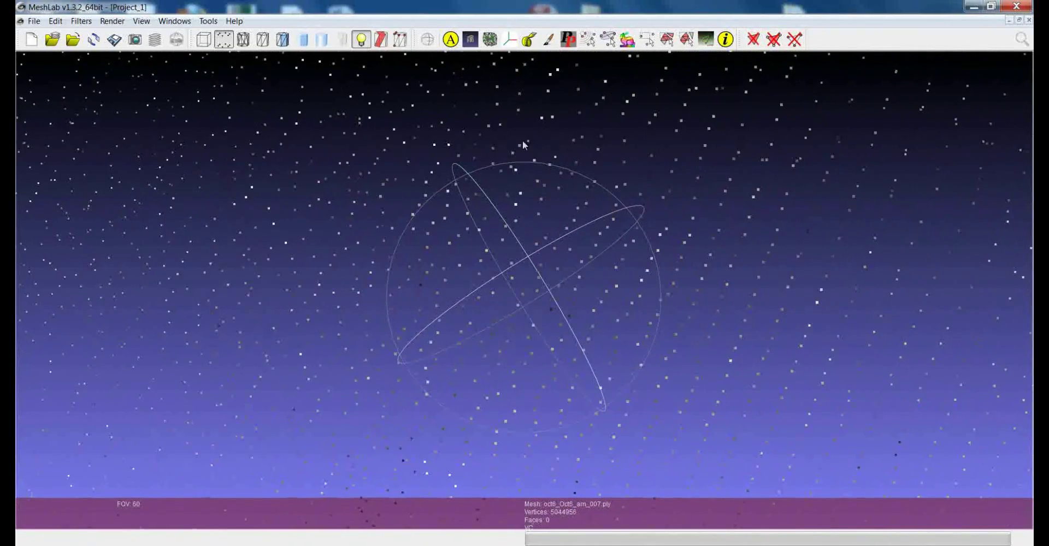
pyautogui.click(529, 39)
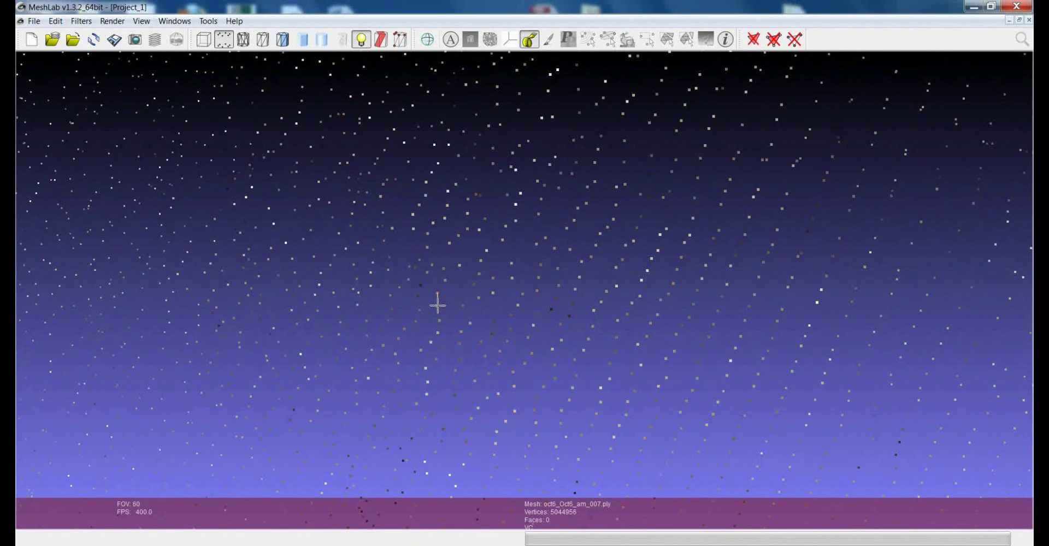
pyautogui.click(438, 306)
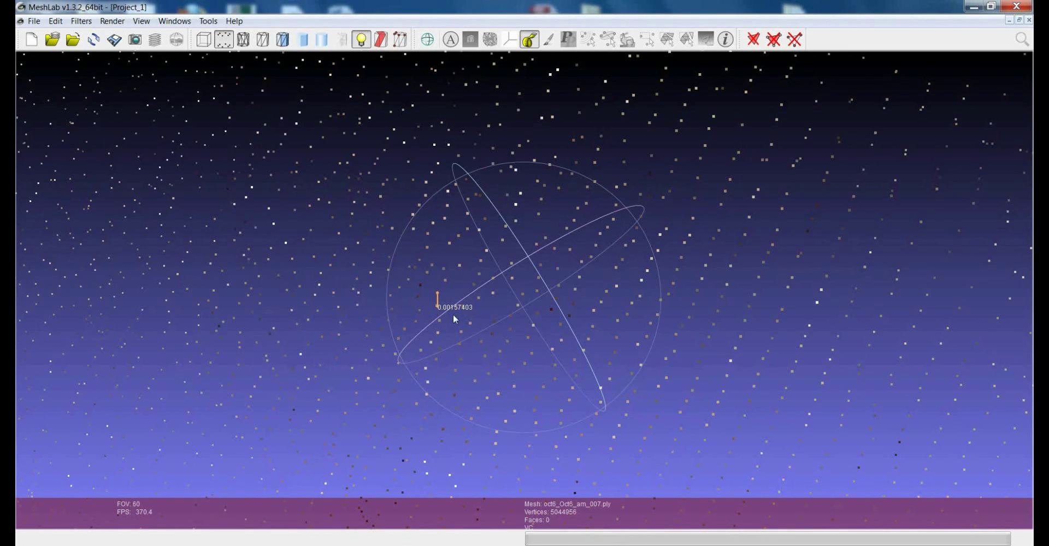
pyautogui.moveTo(437, 321); pyautogui.dragTo(415, 314)
pyautogui.click(529, 39)
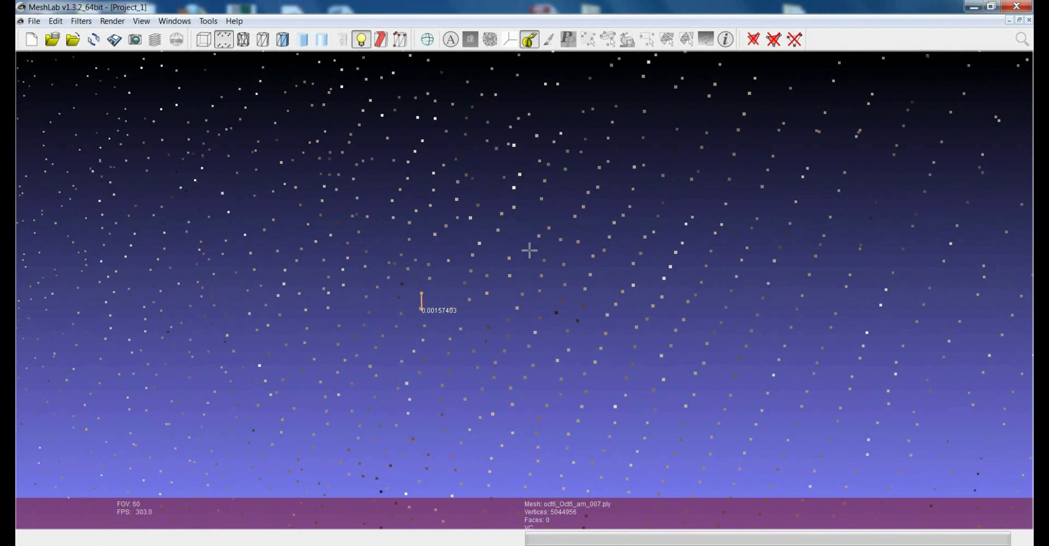
pyautogui.click(530, 39)
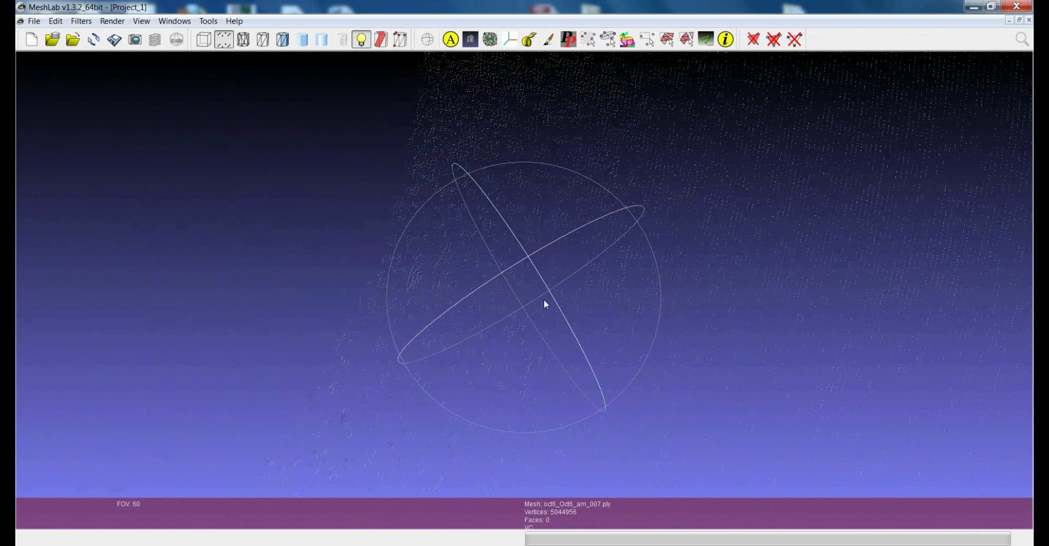
# Examine the whole scanned passage again, from the wooden frame to the sparse far end, including both walls.
pyautogui.moveTo(543, 300); pyautogui.dragTo(475, 302)
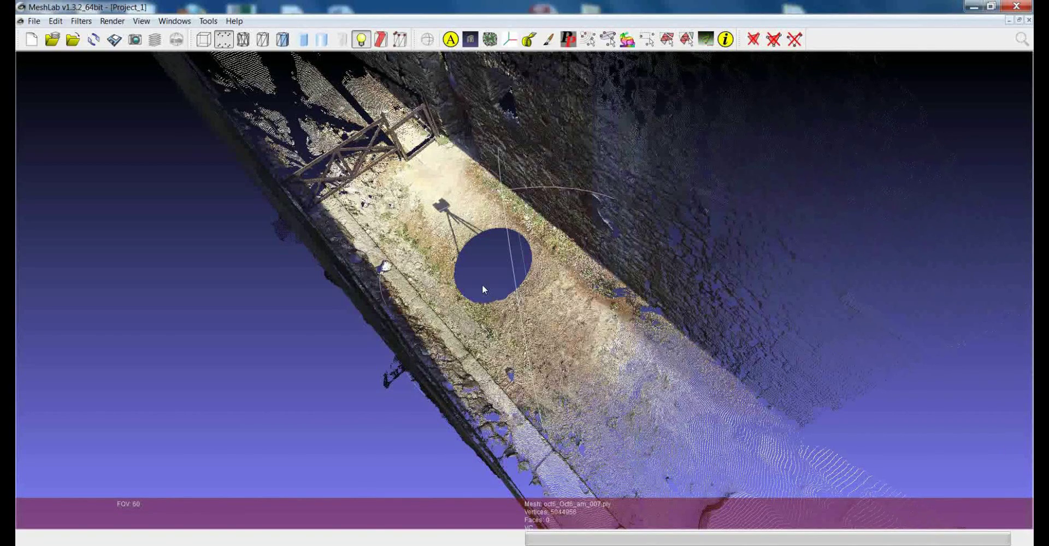
pyautogui.moveTo(495, 329); pyautogui.dragTo(517, 330)
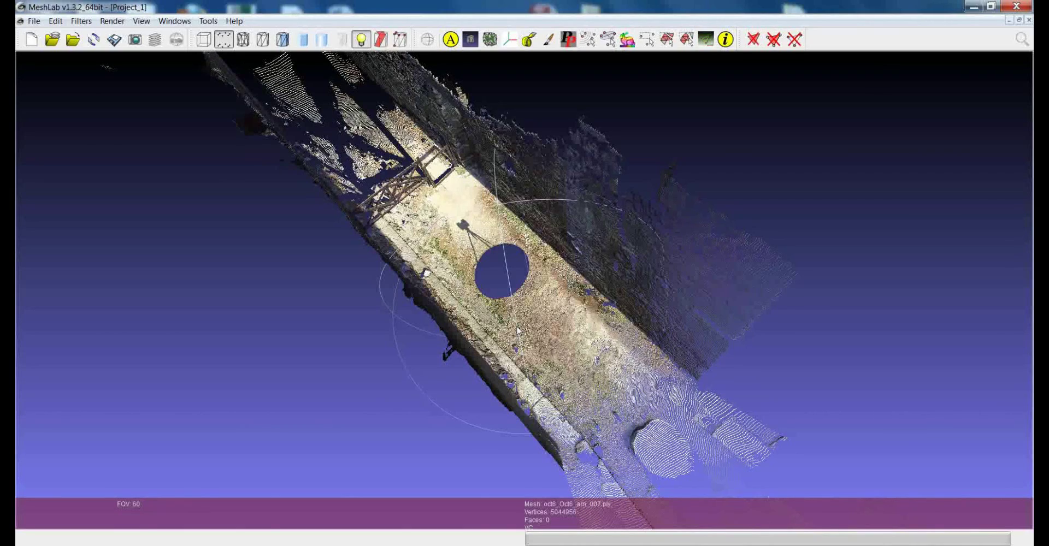
pyautogui.scroll(2, 520, 310)
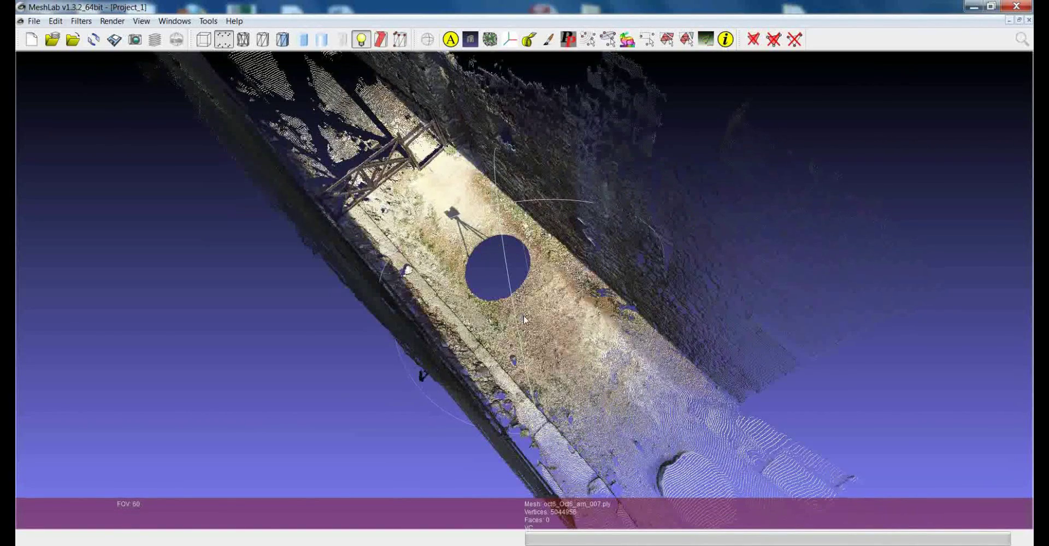
pyautogui.moveTo(525, 320); pyautogui.dragTo(560, 332)
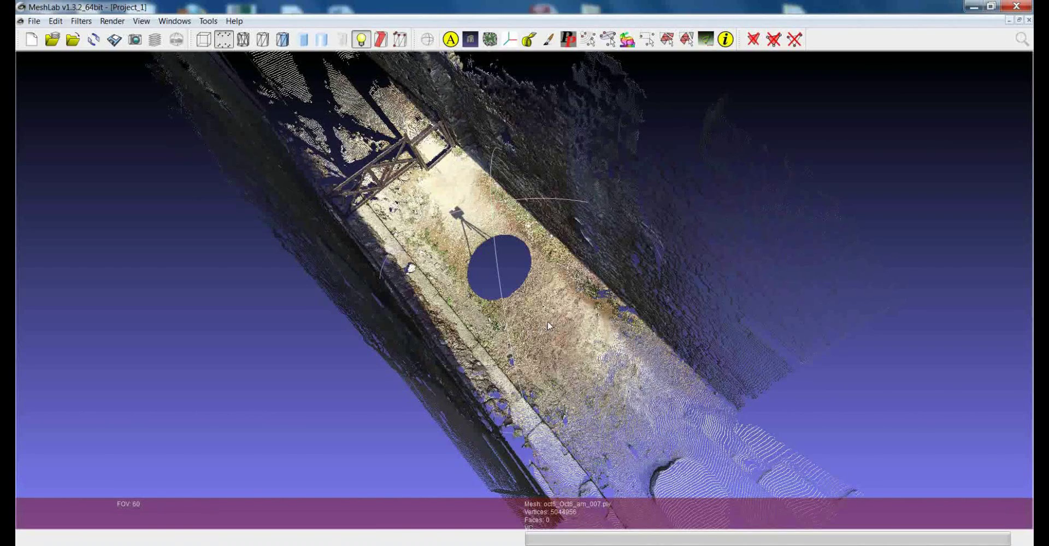
pyautogui.moveTo(549, 322); pyautogui.dragTo(446, 182)
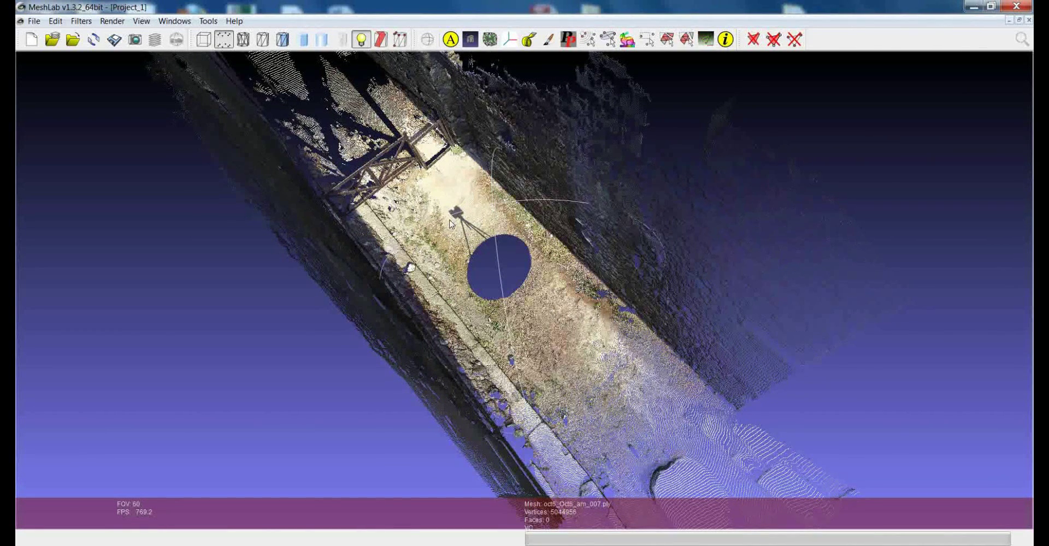
pyautogui.moveTo(488, 282); pyautogui.dragTo(350, 137)
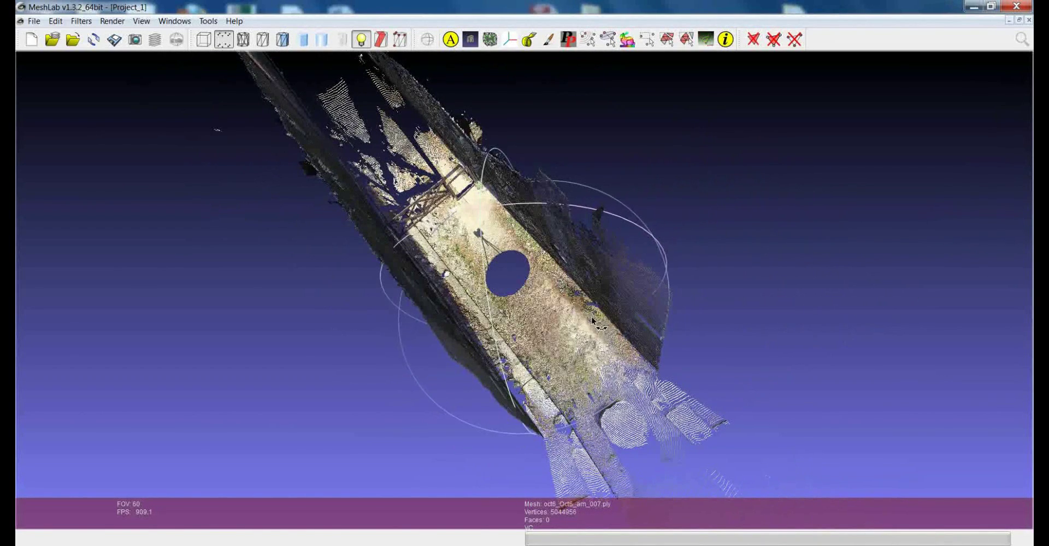
pyautogui.moveTo(579, 320); pyautogui.dragTo(662, 338)
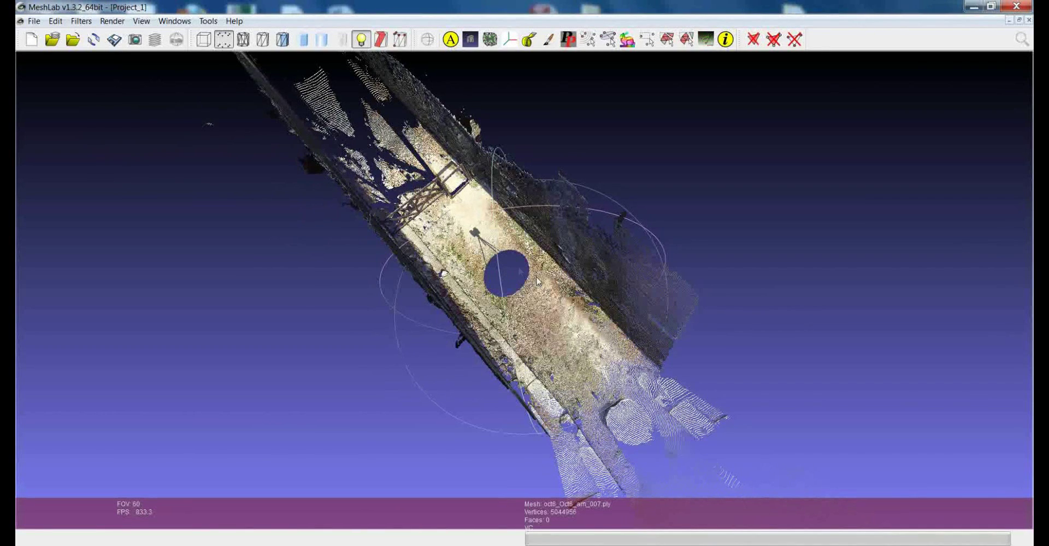
# Apply Poisson-disk Sampling to the scan with an explicit radius of 0.00494 world units and Base Mesh Subsampling enabled.
pyautogui.click(89, 25)
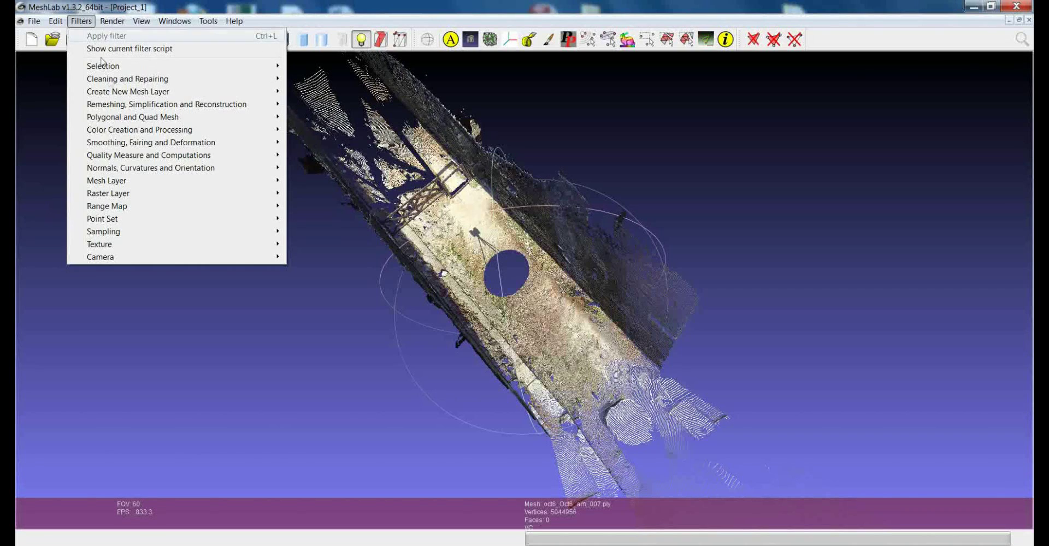
pyautogui.moveTo(141, 234)
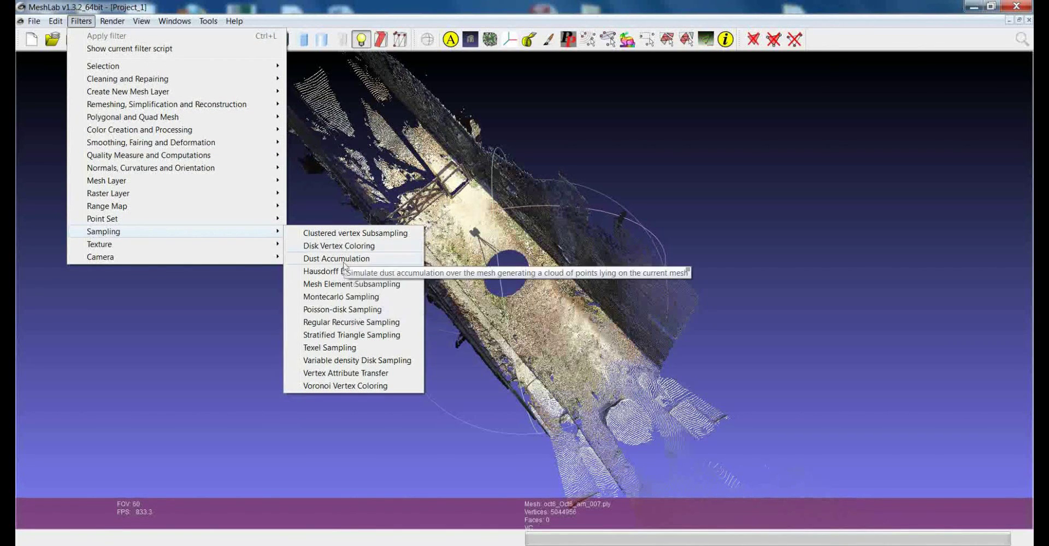
pyautogui.click(336, 310)
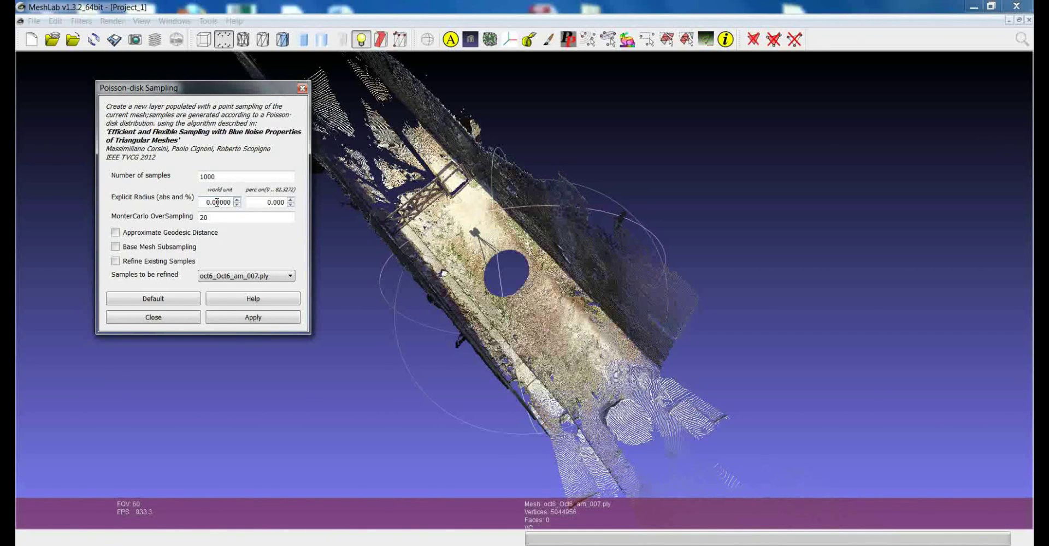
pyautogui.moveTo(217, 203); pyautogui.dragTo(220, 203)
pyautogui.click(220, 203)
pyautogui.moveTo(220, 203); pyautogui.dragTo(223, 203)
pyautogui.write('494')
pyautogui.click(116, 247)
pyautogui.click(246, 322)
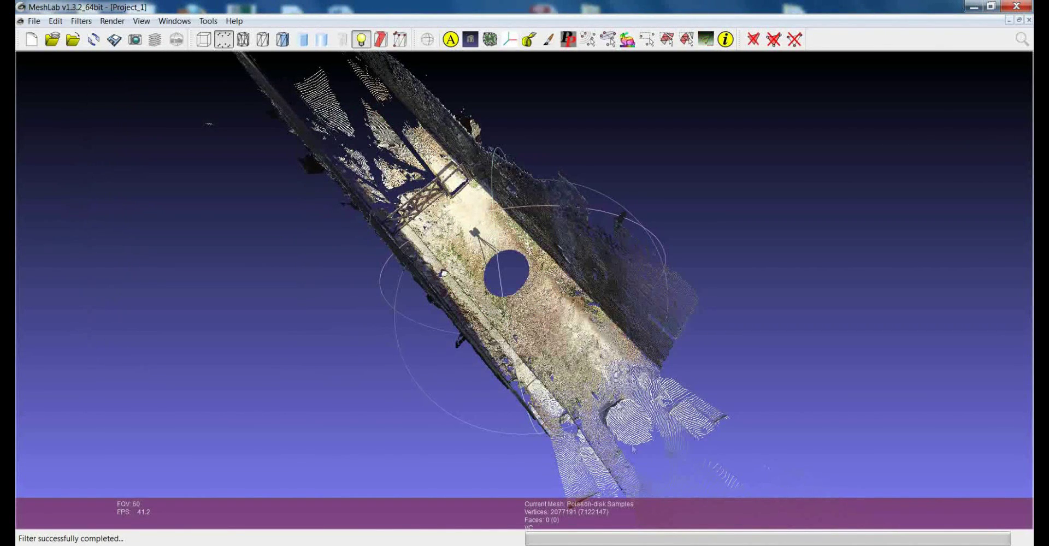
# Show the layer list, hide the Poisson-disk Samples layer and examine the original cloud's density around the scanner gap.
pyautogui.click(155, 40)
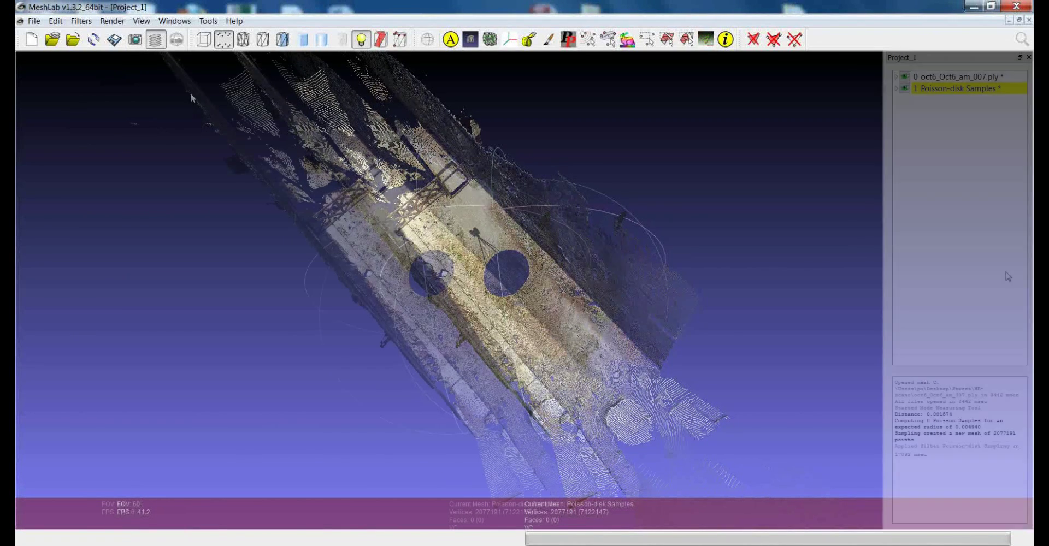
pyautogui.click(905, 87)
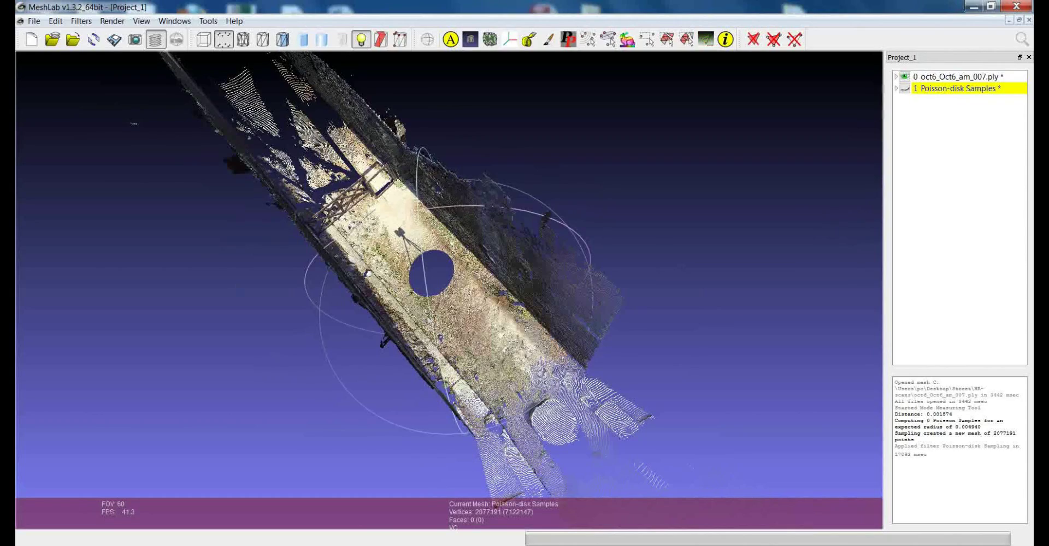
pyautogui.moveTo(440, 341); pyautogui.dragTo(438, 333)
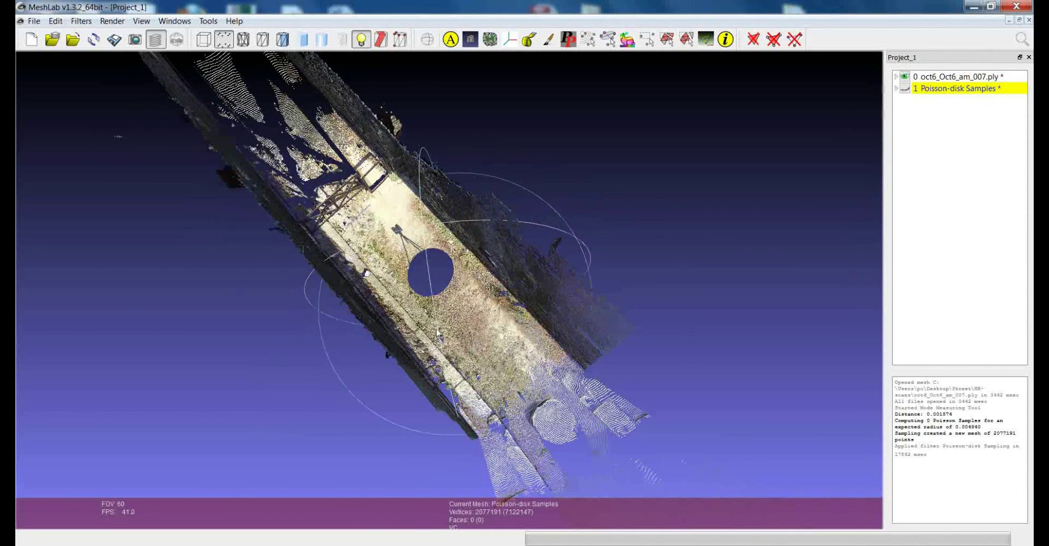
pyautogui.scroll(5, 437, 333)
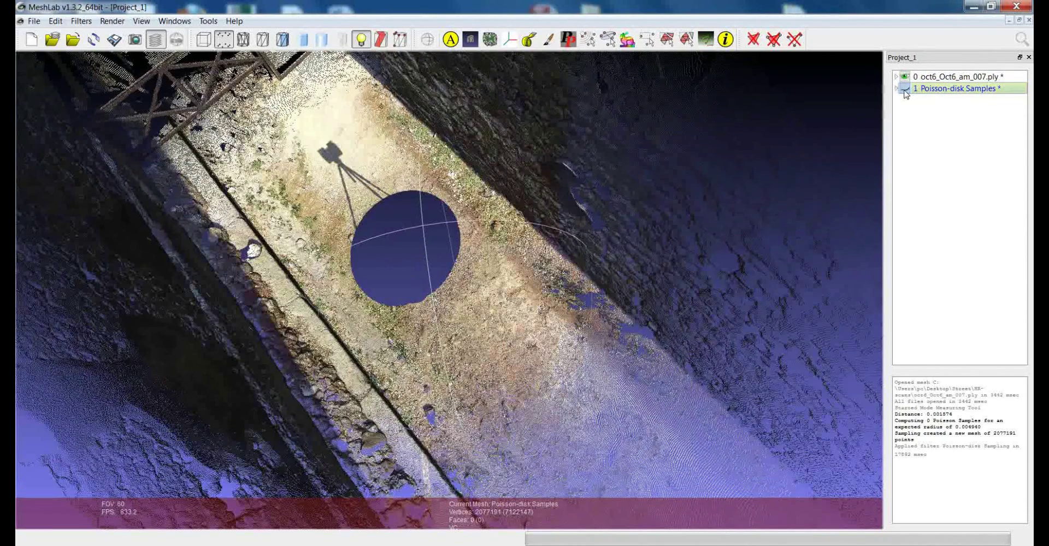
# Display only the Poisson-disk Samples layer, hiding the original scan, and examine the subsampled cloud up close and as a whole.
pyautogui.keyDown('ctrl'); pyautogui.click(905, 89); pyautogui.keyUp('ctrl')
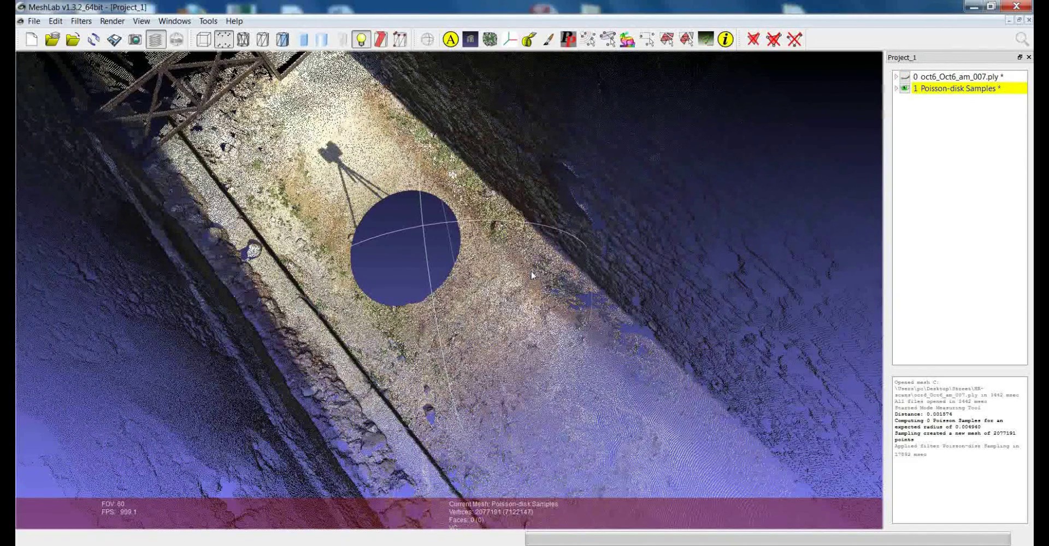
pyautogui.scroll(-5, 533, 275)
pyautogui.moveTo(534, 276); pyautogui.dragTo(531, 284)
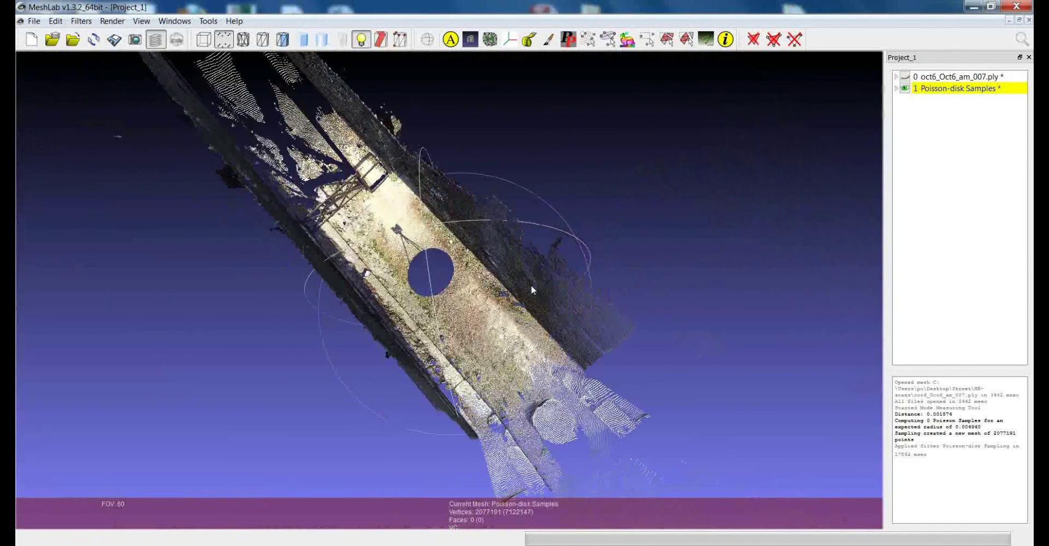
# Switch the display between the original scan and the Poisson-disk Samples layer, and examine the ground around the circular scanner gap up close.
pyautogui.keyDown('ctrl'); pyautogui.click(905, 77); pyautogui.keyUp('ctrl')
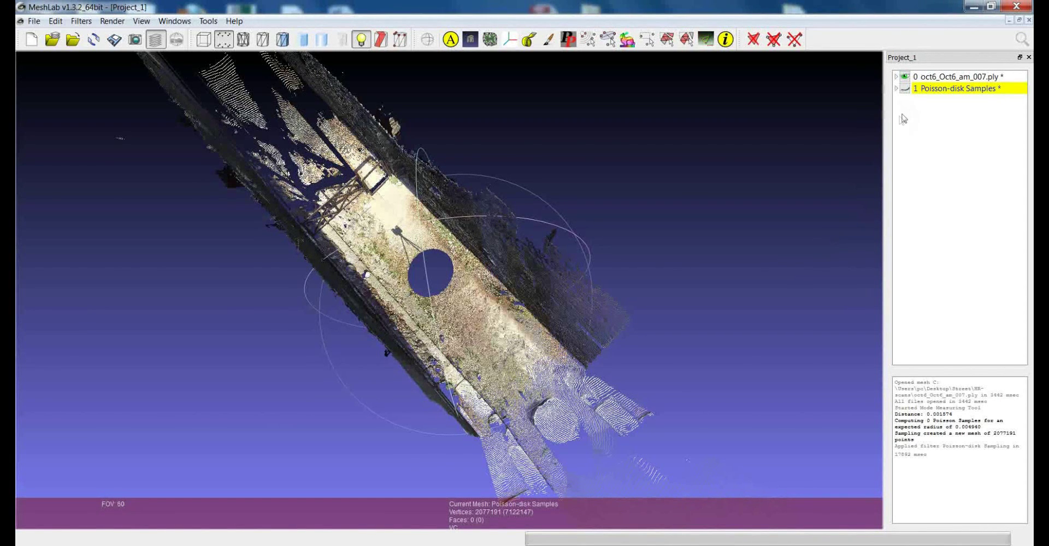
pyautogui.keyDown('ctrl'); pyautogui.click(905, 89); pyautogui.keyUp('ctrl')
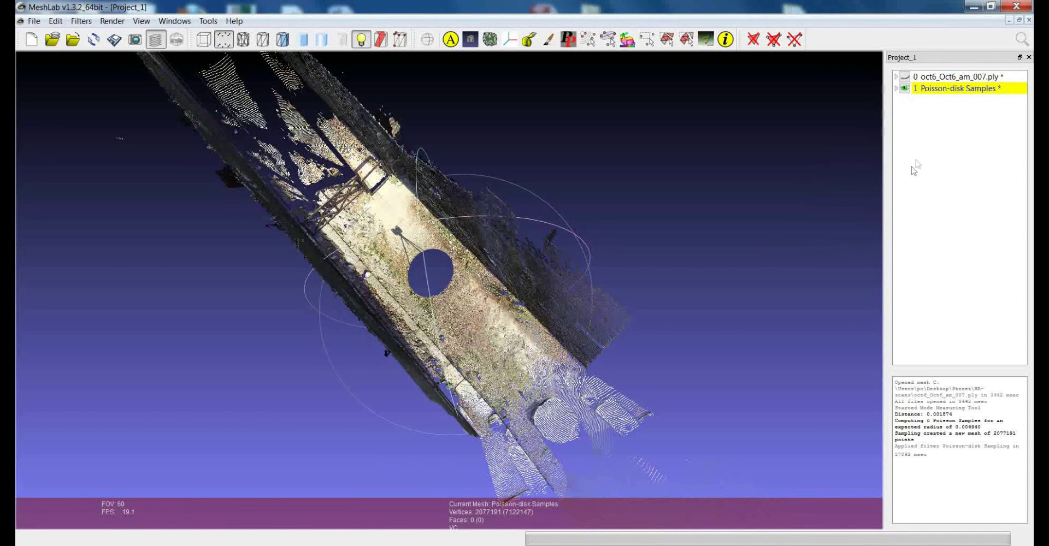
pyautogui.scroll(2, 447, 288)
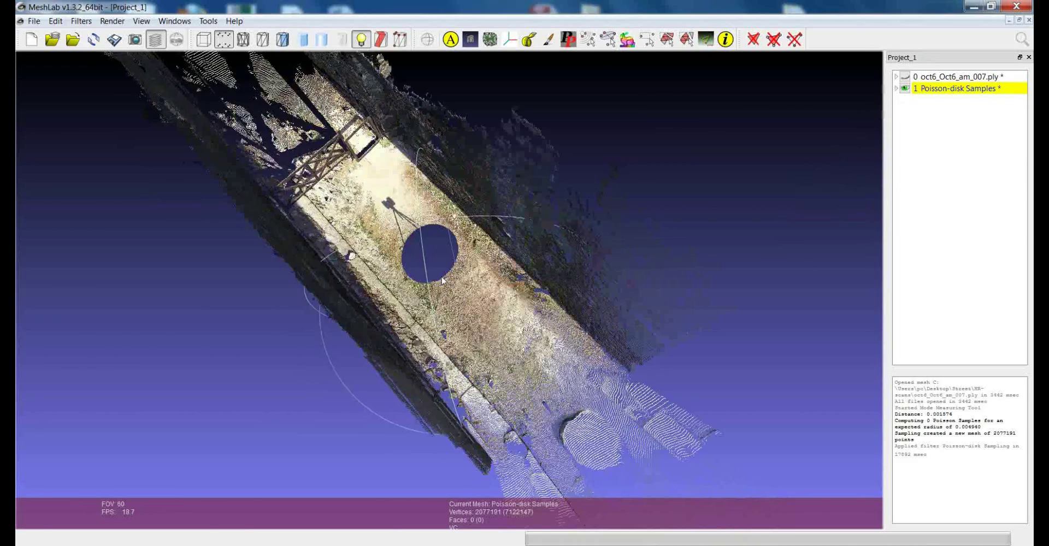
pyautogui.scroll(5, 443, 281)
pyautogui.moveTo(513, 271); pyautogui.dragTo(553, 142)
pyautogui.moveTo(493, 193); pyautogui.dragTo(497, 204)
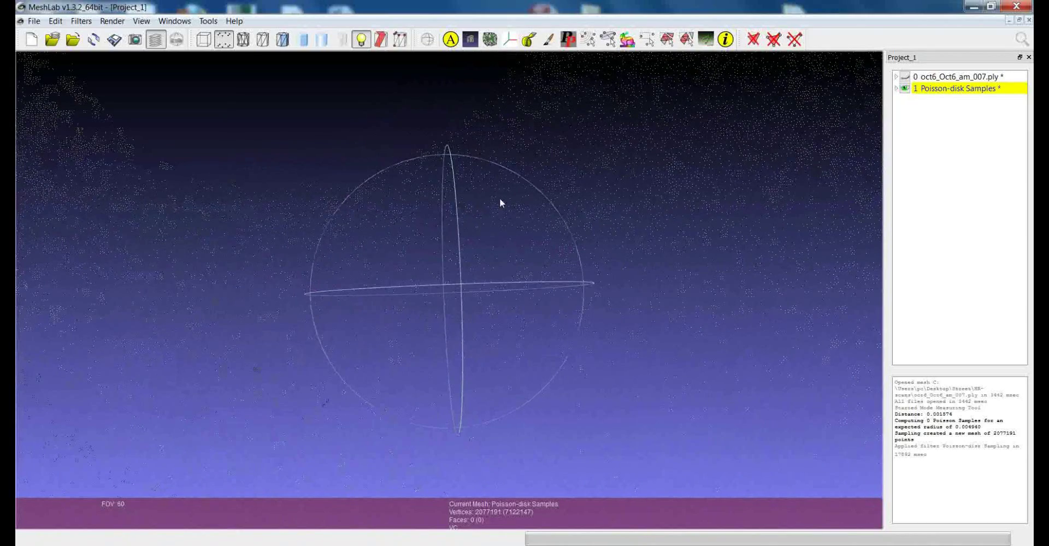
pyautogui.moveTo(501, 203); pyautogui.dragTo(564, 330)
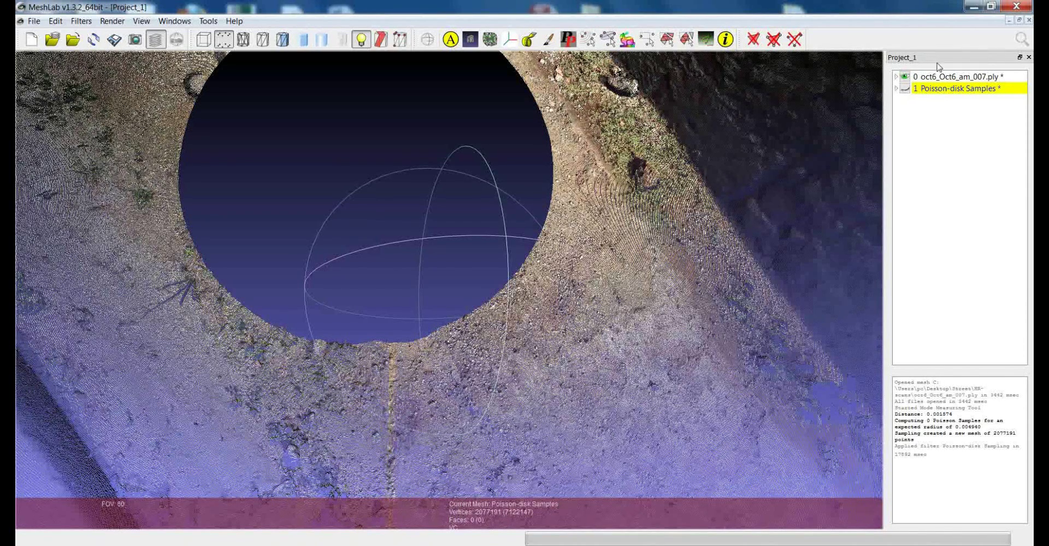
# Compare the vertex counts of the original scan and the Poisson-disk Samples layer, and examine the original passage with both walls from above.
pyautogui.click(949, 76)
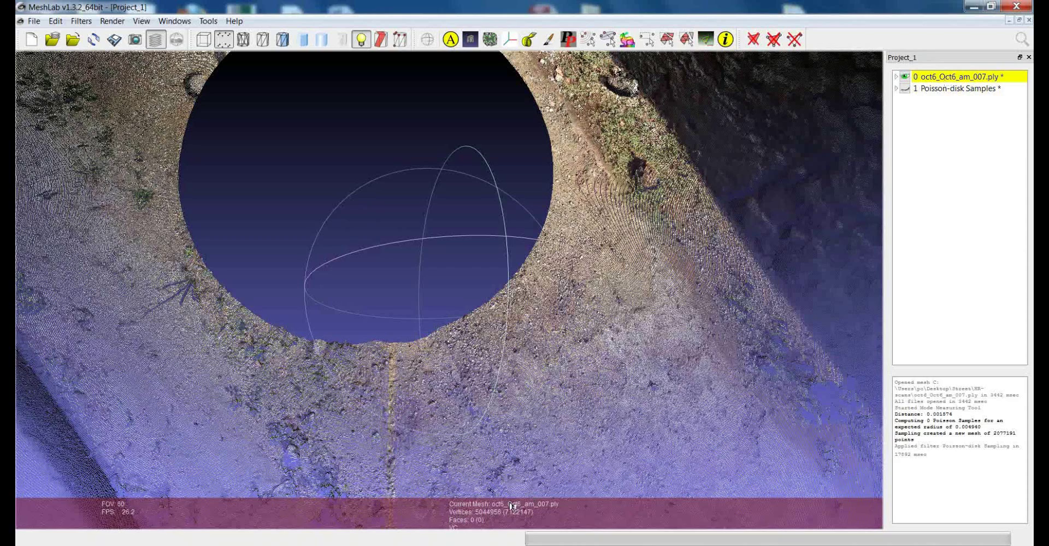
pyautogui.click(960, 89)
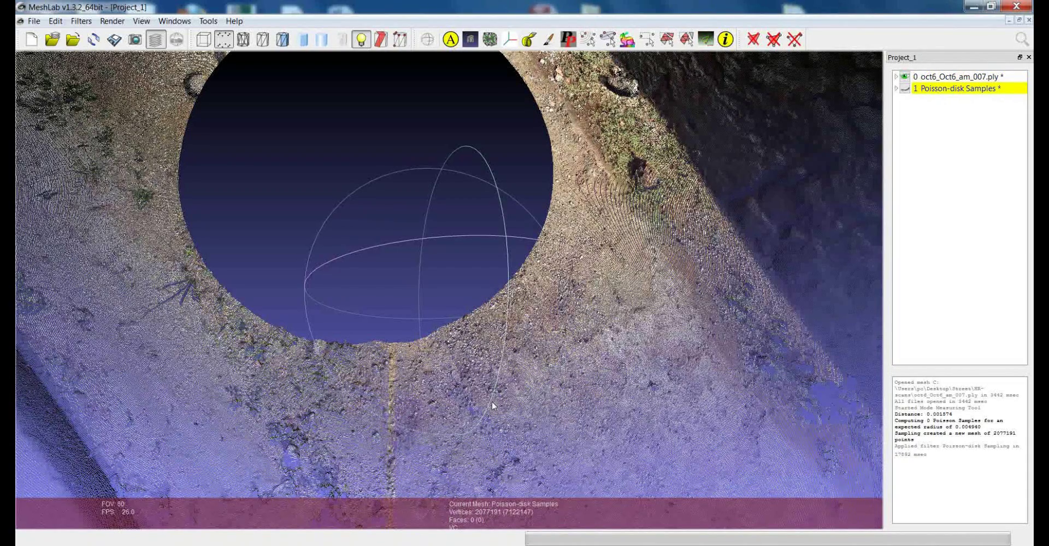
pyautogui.scroll(-5, 492, 402)
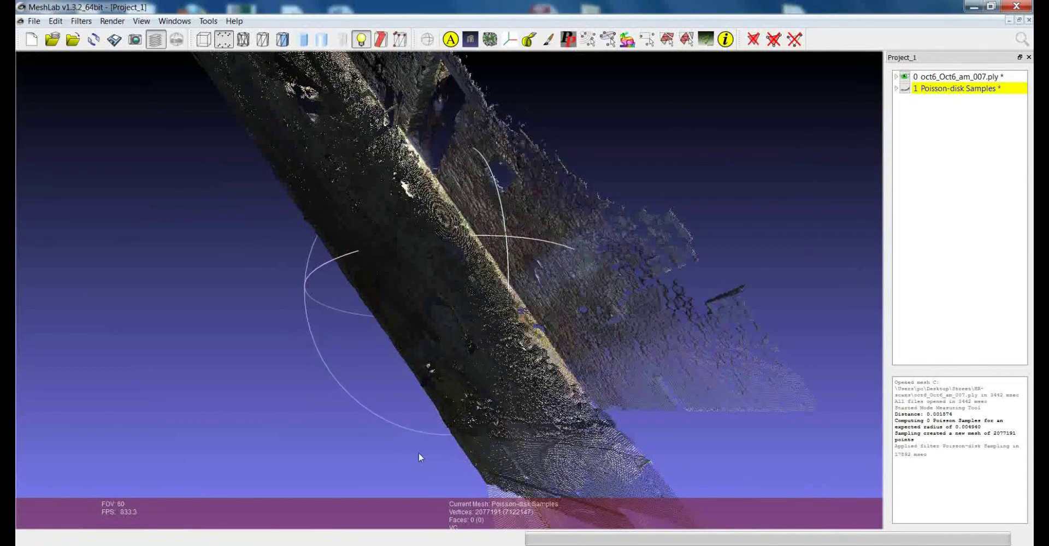
pyautogui.moveTo(419, 452); pyautogui.dragTo(482, 290)
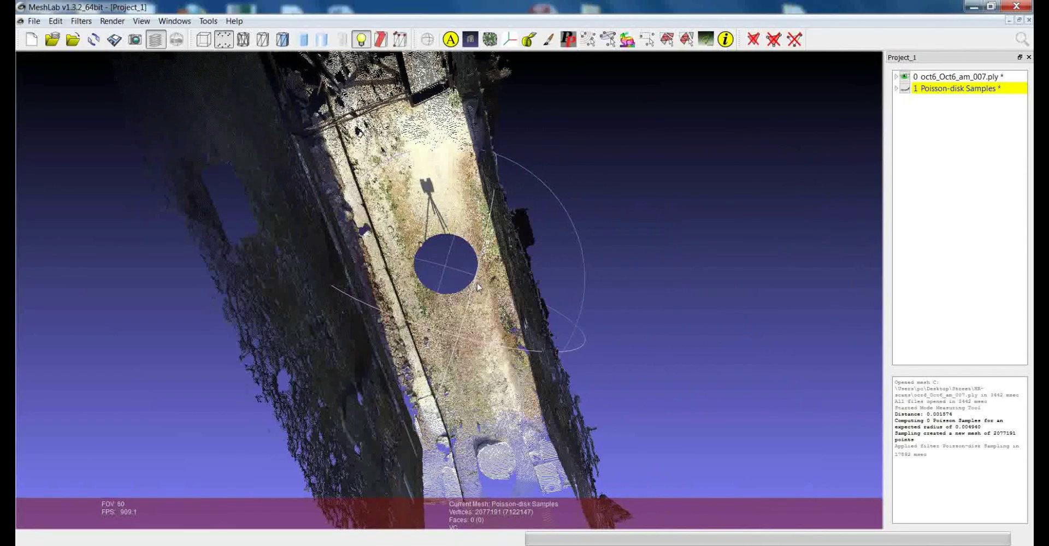
pyautogui.moveTo(504, 279); pyautogui.dragTo(506, 257)
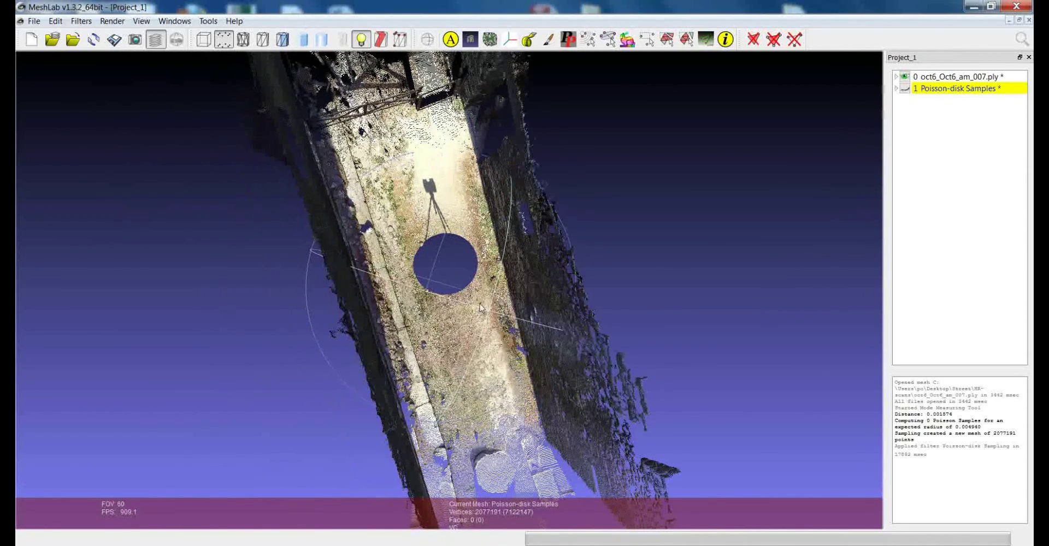
pyautogui.moveTo(481, 307); pyautogui.dragTo(485, 304)
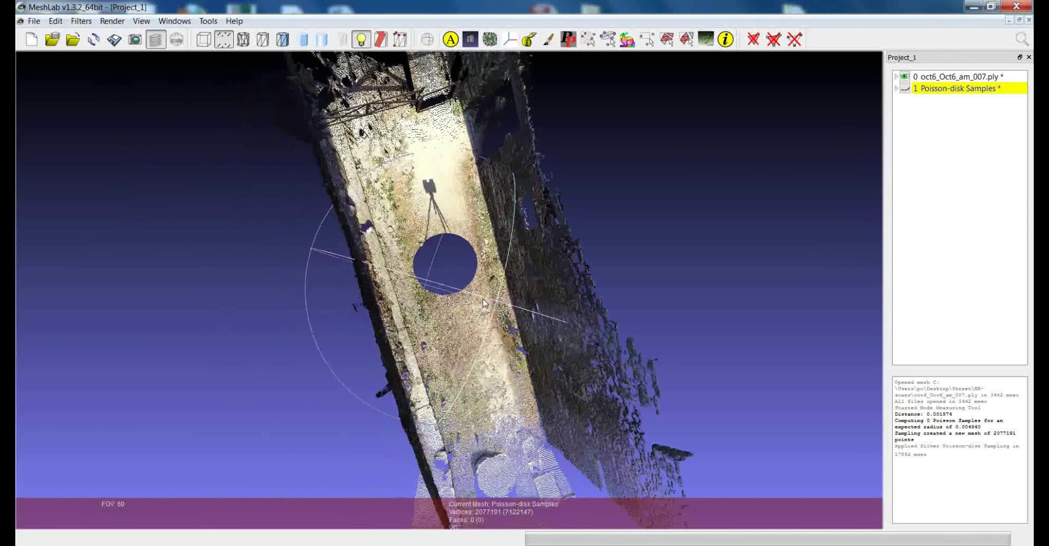
pyautogui.scroll(3, 530, 329)
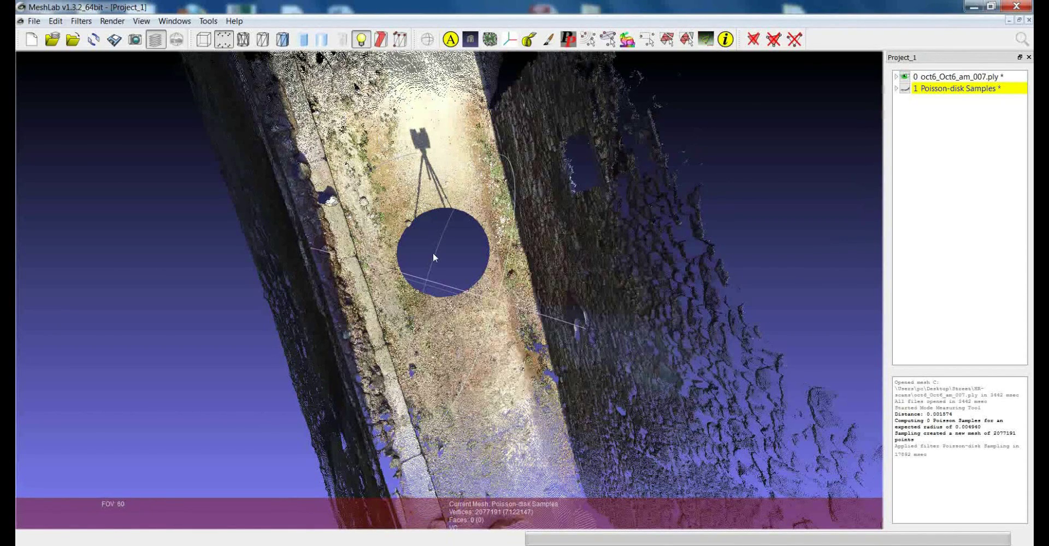
pyautogui.moveTo(491, 343); pyautogui.dragTo(499, 320)
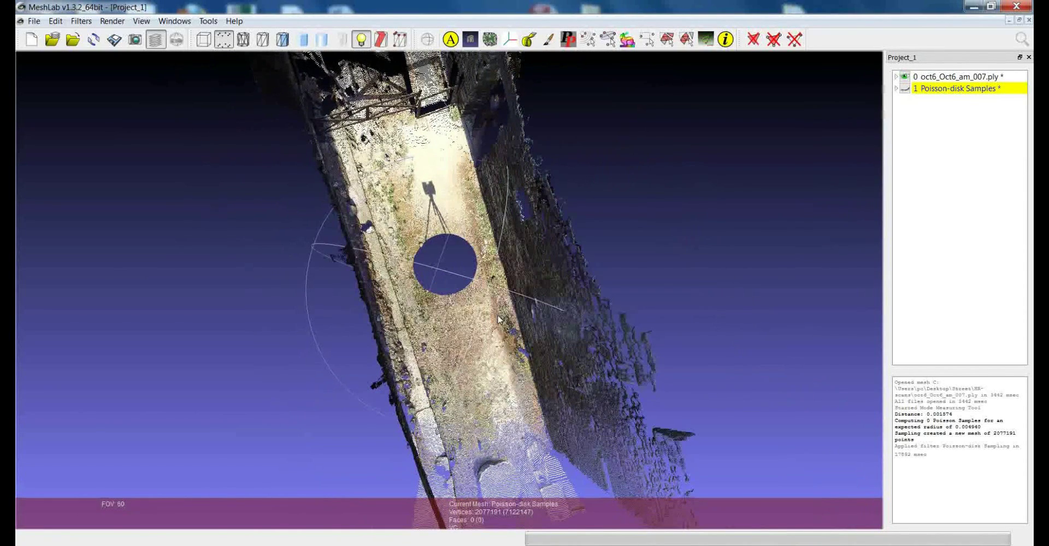